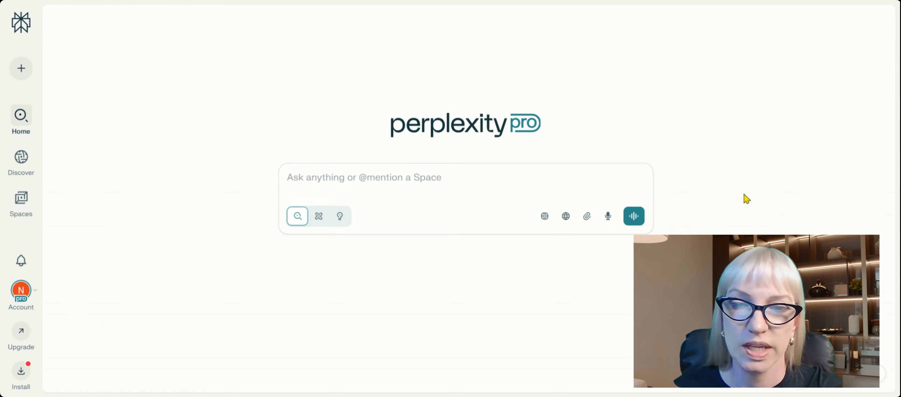
click(350, 179)
click(629, 146)
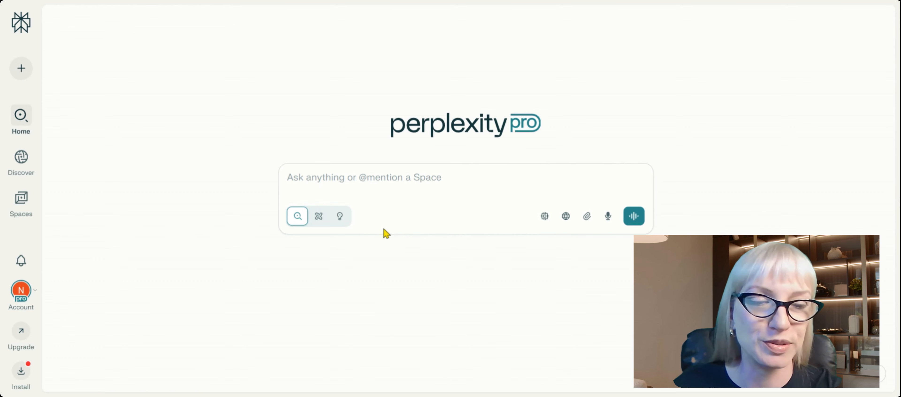
click(347, 180)
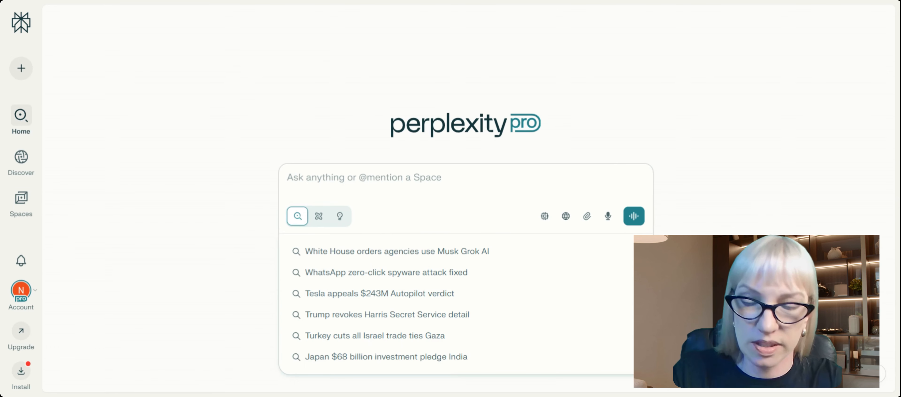
key(Escape)
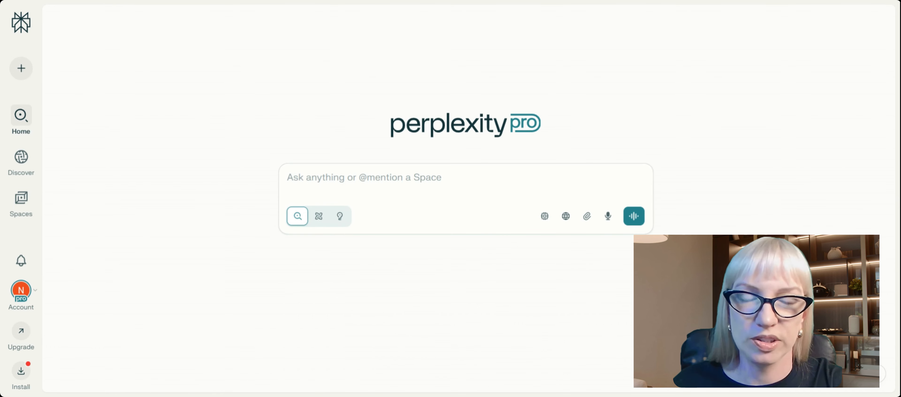
click(308, 182)
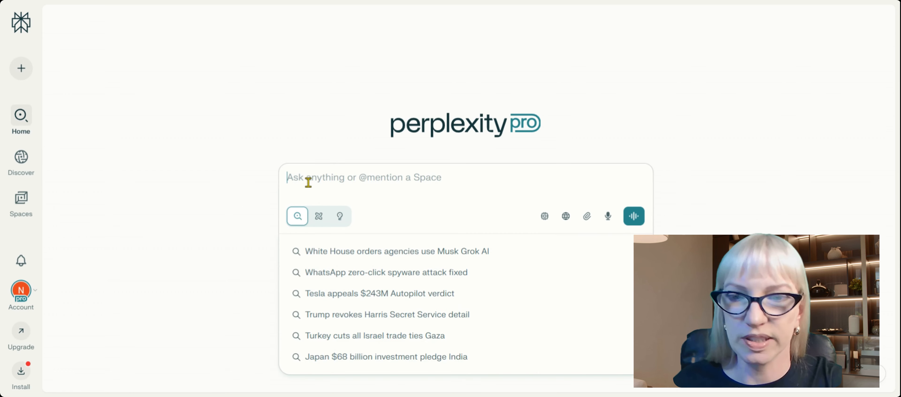
key(Escape)
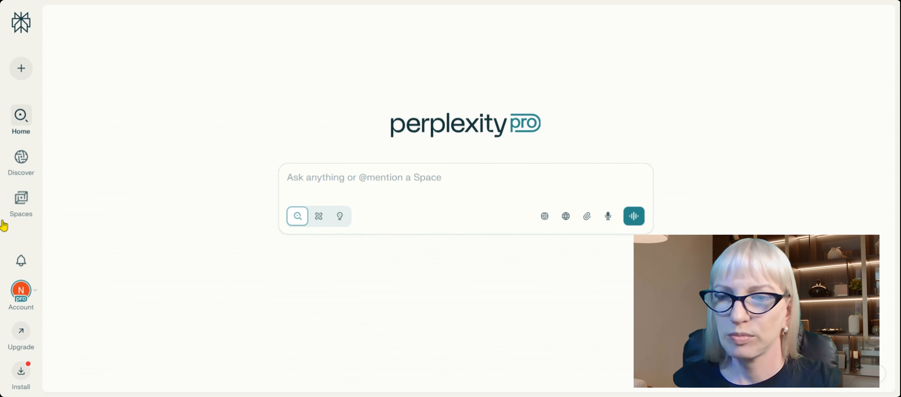
Step: Submit the prompt "Create a colorful cartoon image of a dog on a bicycle" to generate an image
click(316, 183)
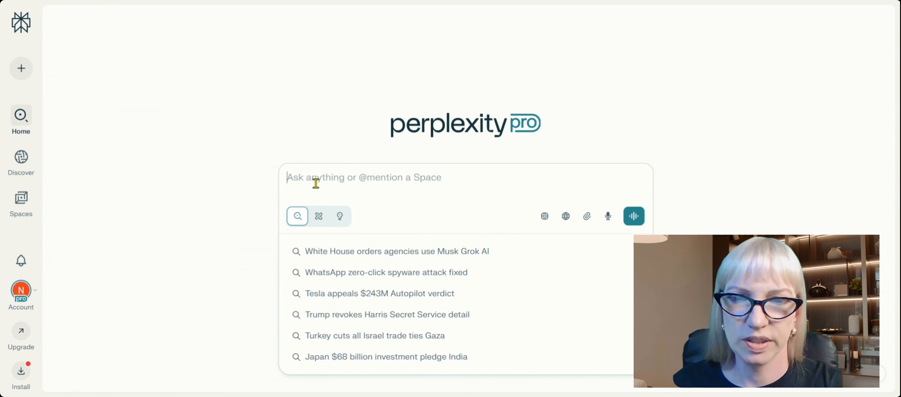
text(Create a color)
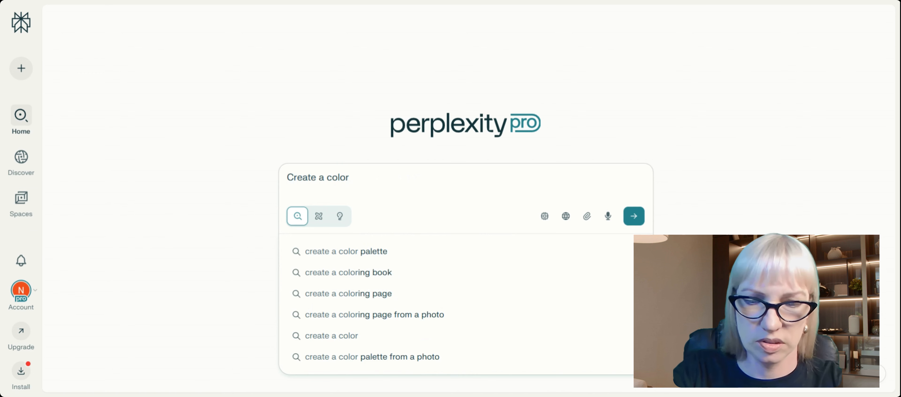
text(ful carto)
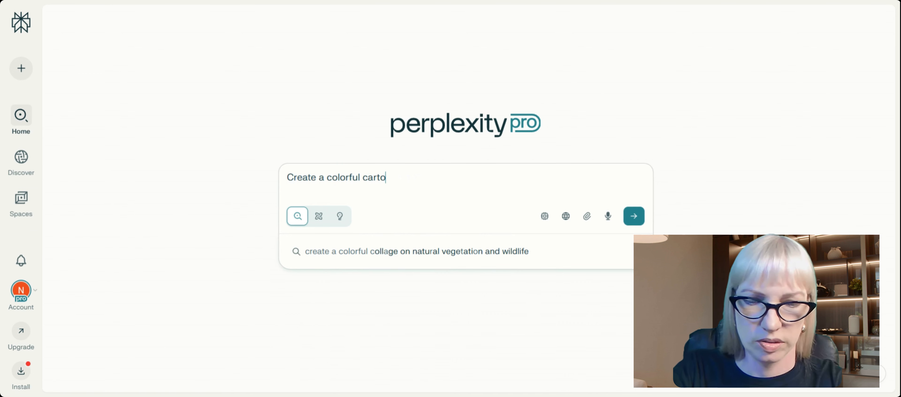
text(on image )
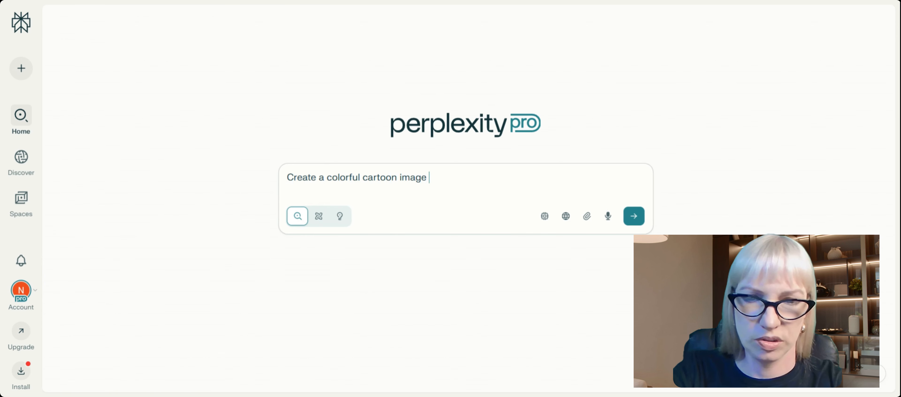
text(of a d)
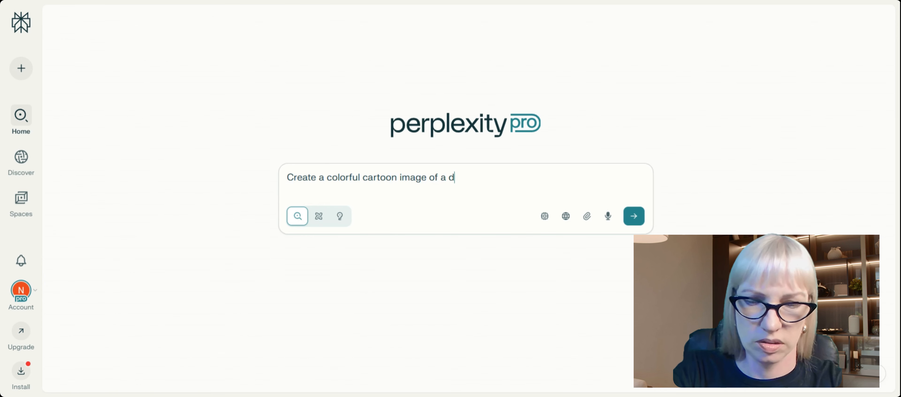
text(og on a biu)
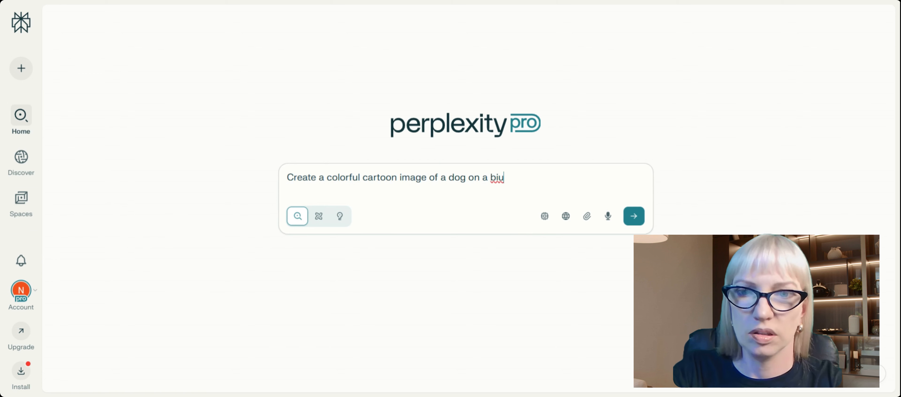
key(BackSpace)
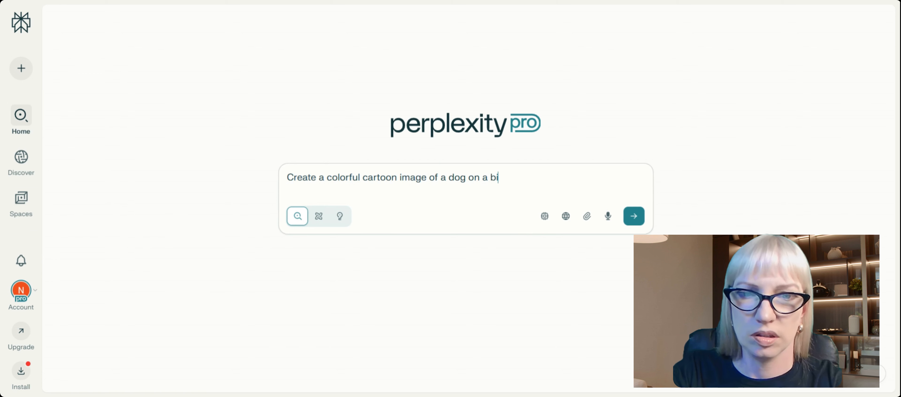
text(cycle)
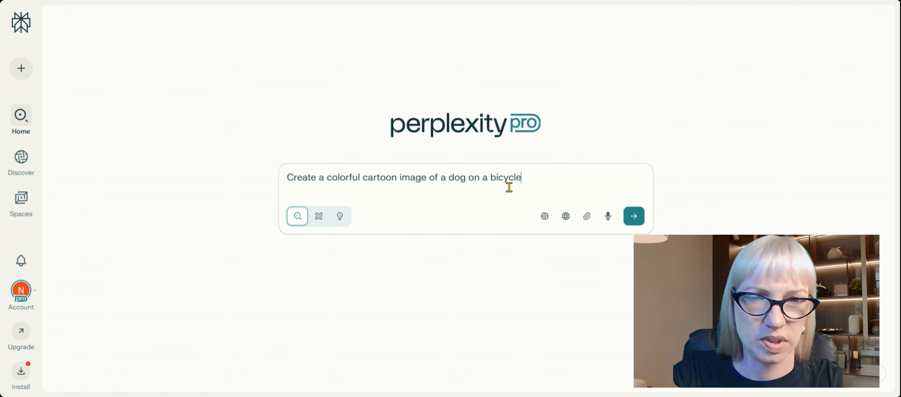
click(634, 216)
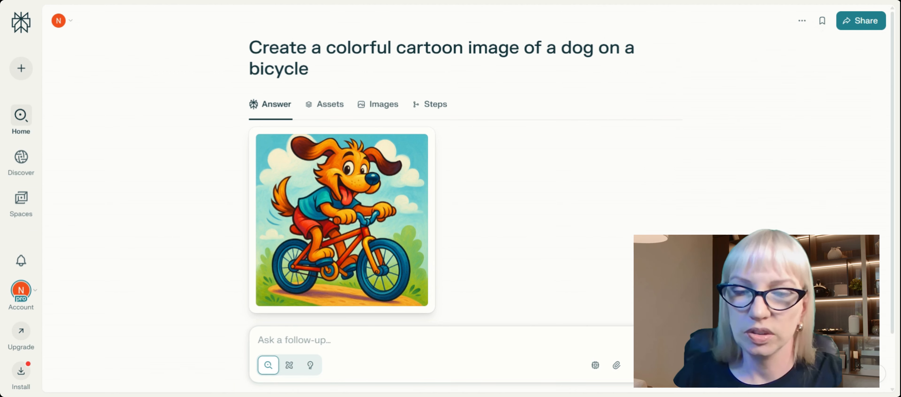
Step: Submit a follow-up prompt asking for a cinematic photorealistic image of a cabin surrounded by fall foliage
click(310, 343)
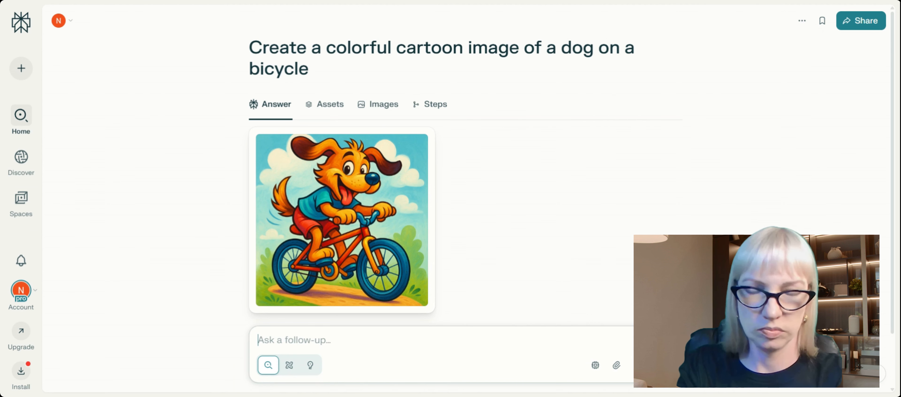
text(Create )
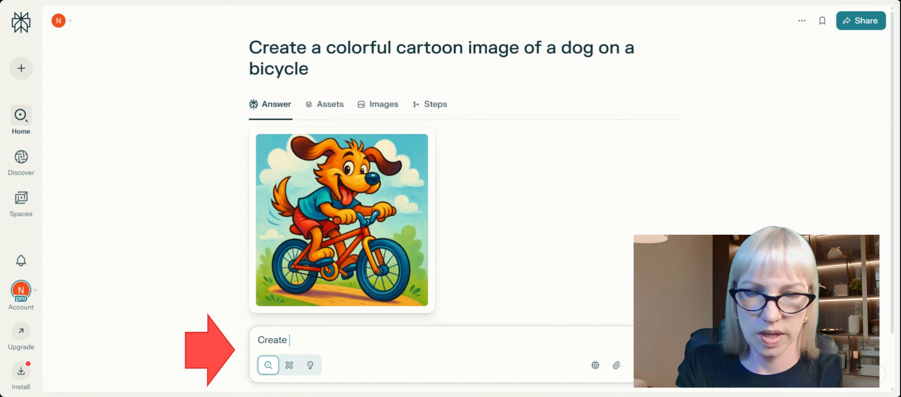
text(a cinematic)
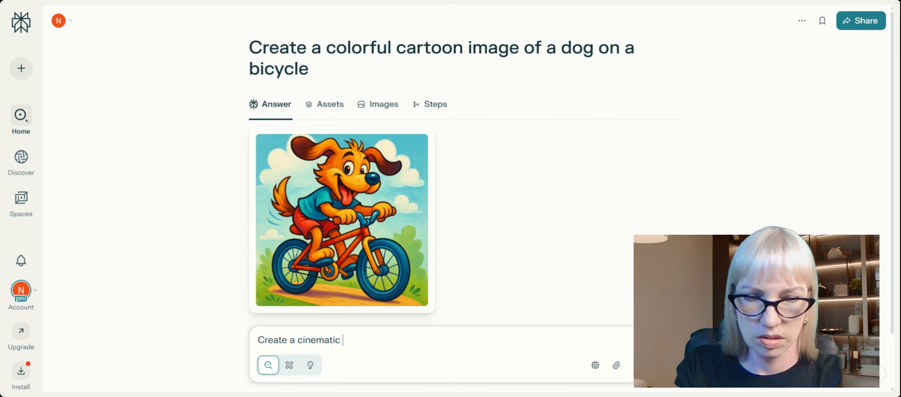
text( photre)
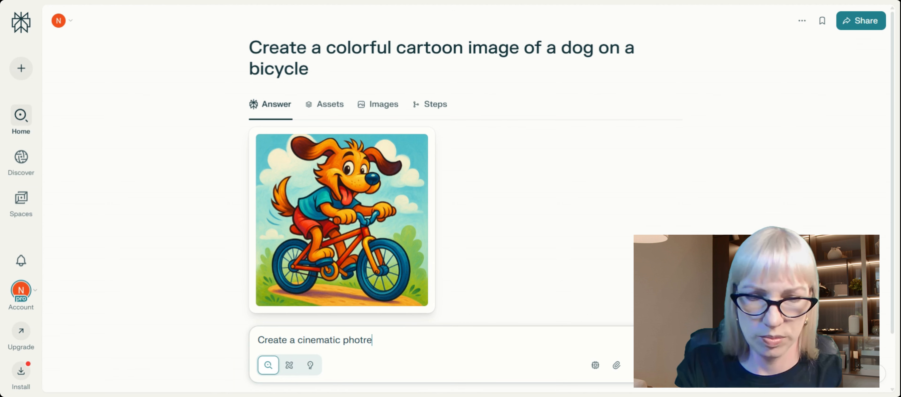
text(laisti)
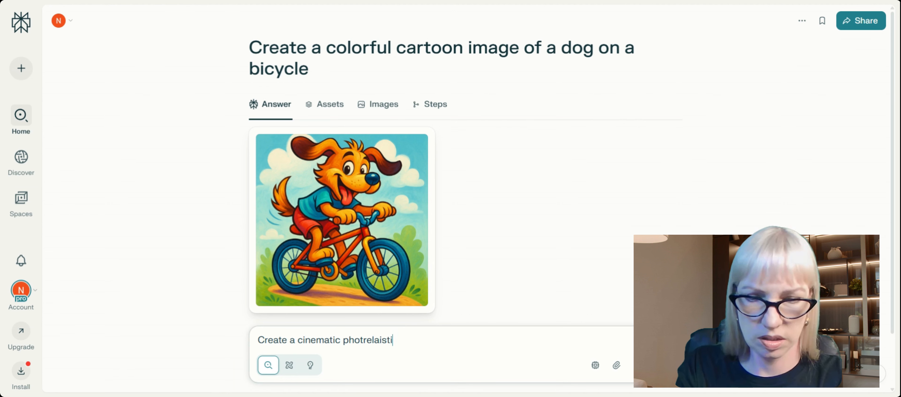
text(c image of a cab)
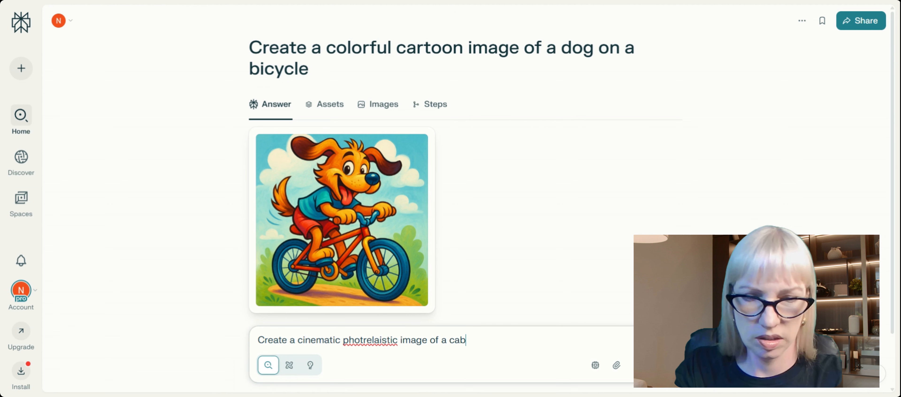
text(in)
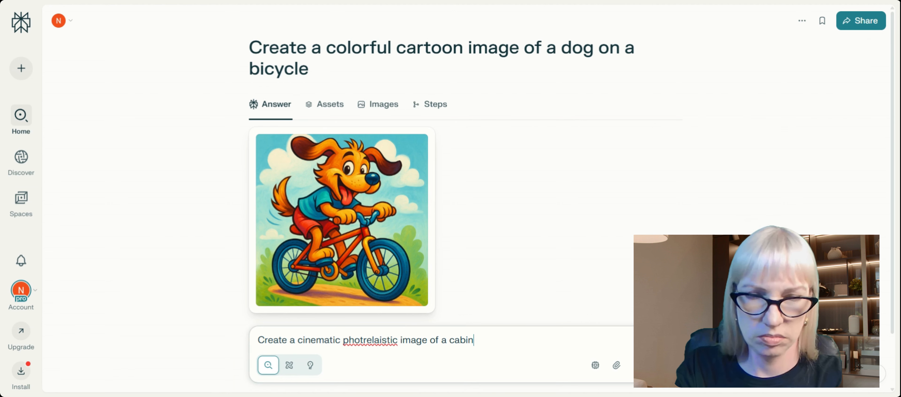
text( surr)
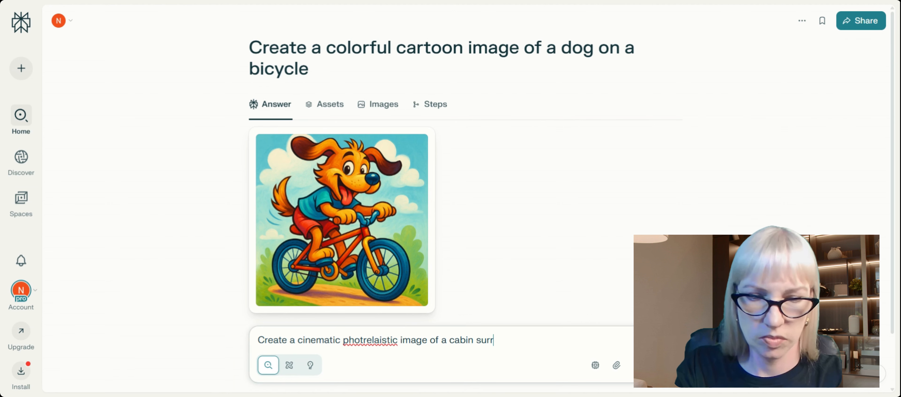
text(ounded)
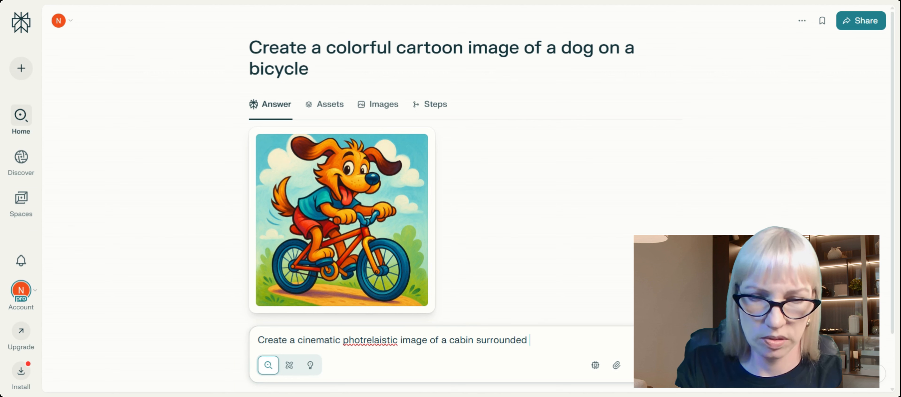
text( by fa)
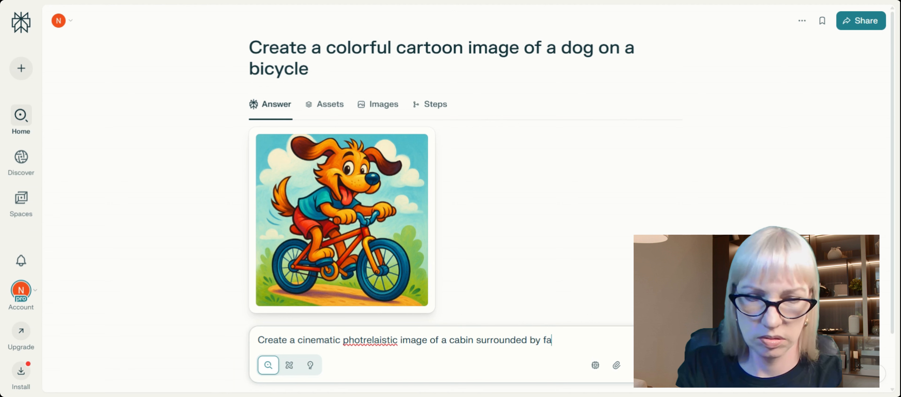
text(ll fo)
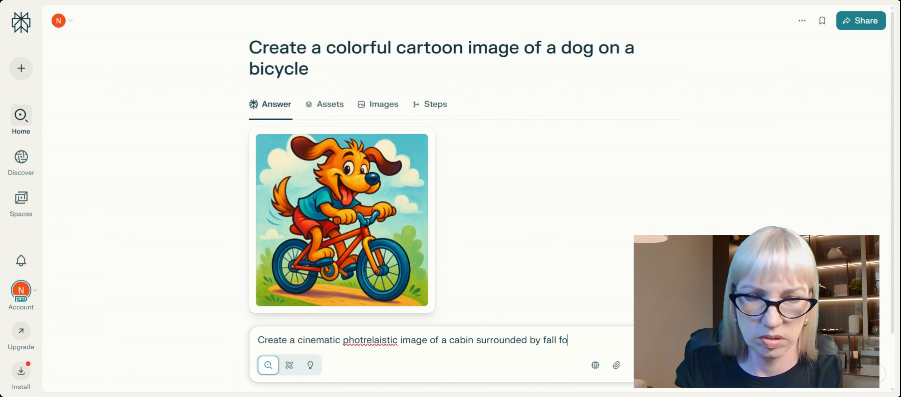
text(liage)
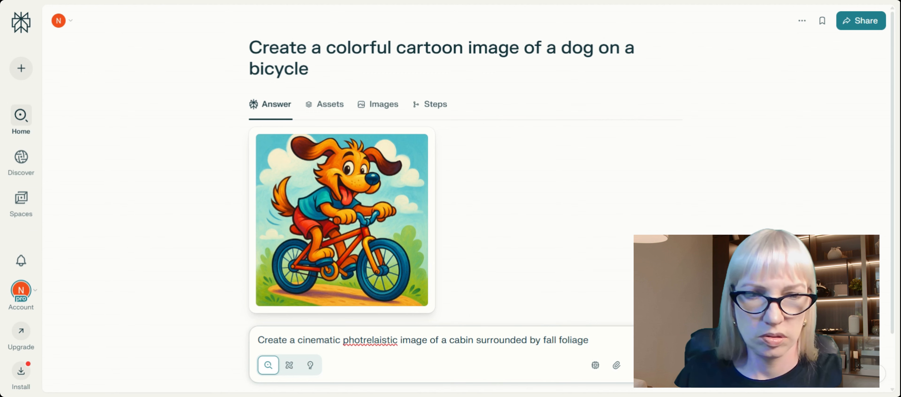
key(Return)
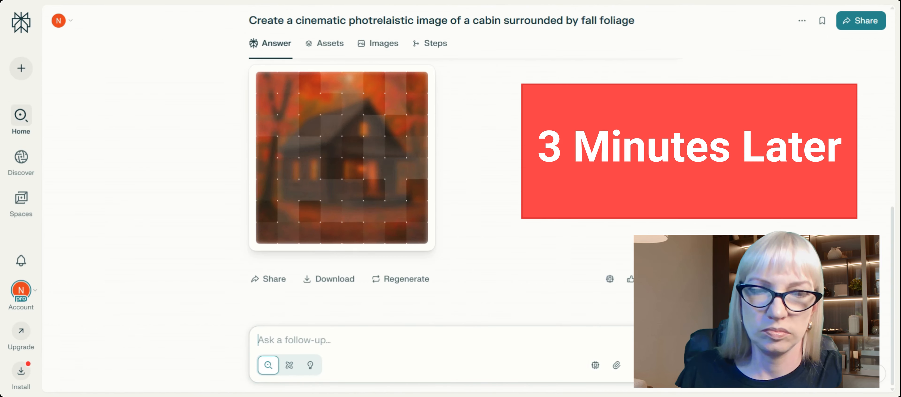
Step: Regenerate the cabin image from the same prompt
click(399, 280)
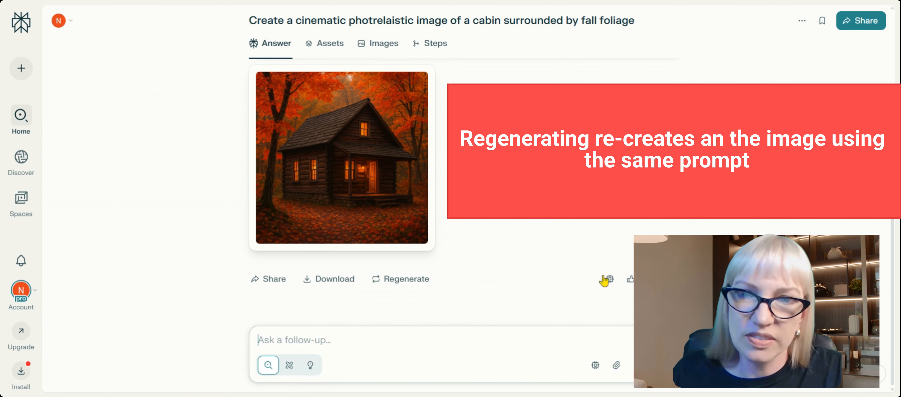
click(406, 280)
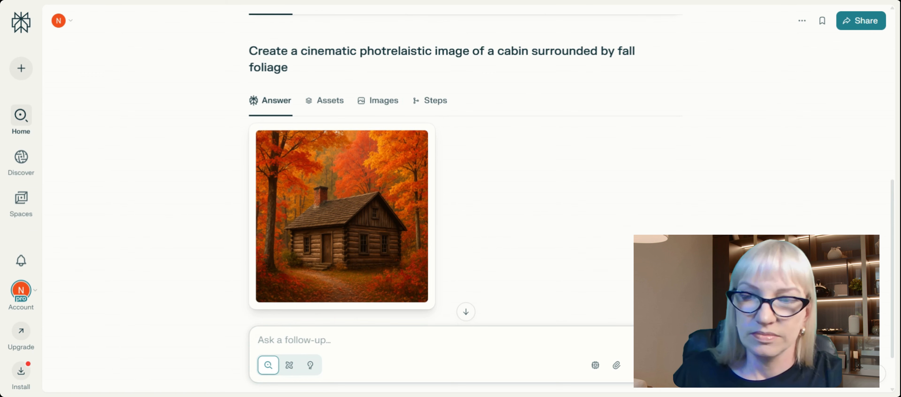
Step: Open the account preferences and examine the choices offered for the image generation model
click(21, 297)
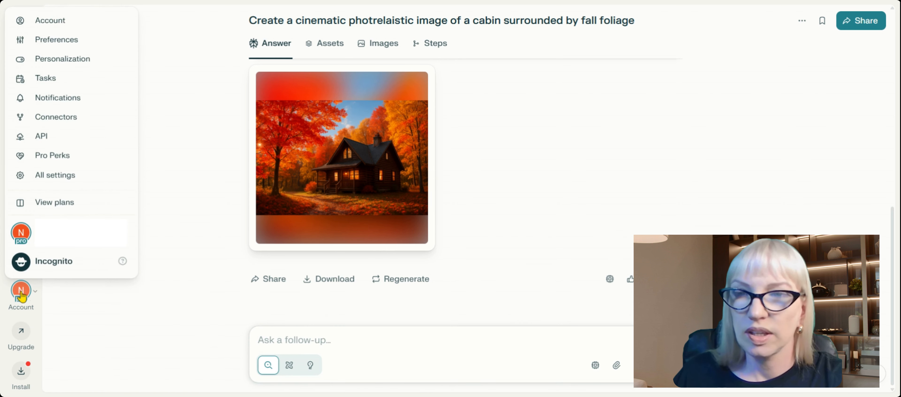
click(77, 50)
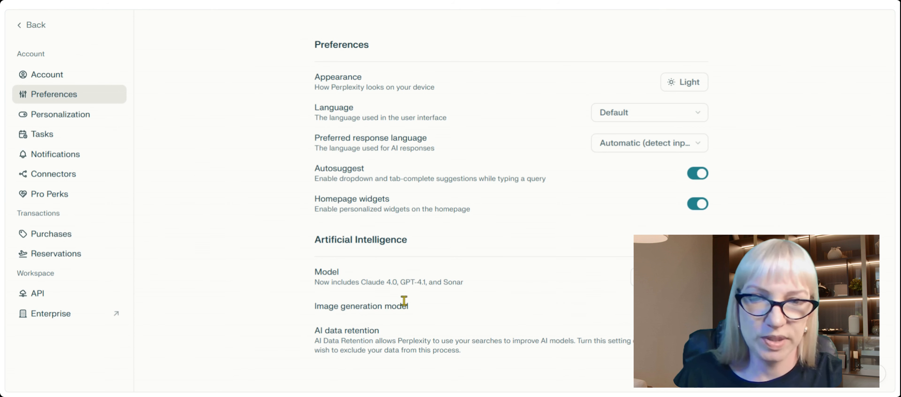
click(682, 306)
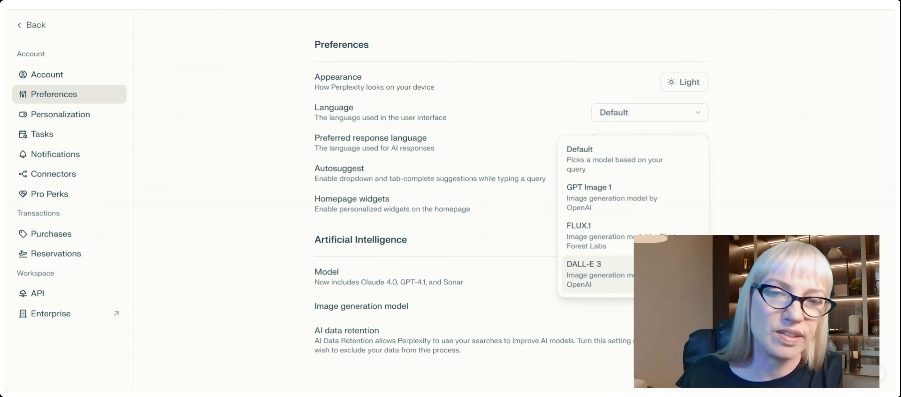
click(594, 236)
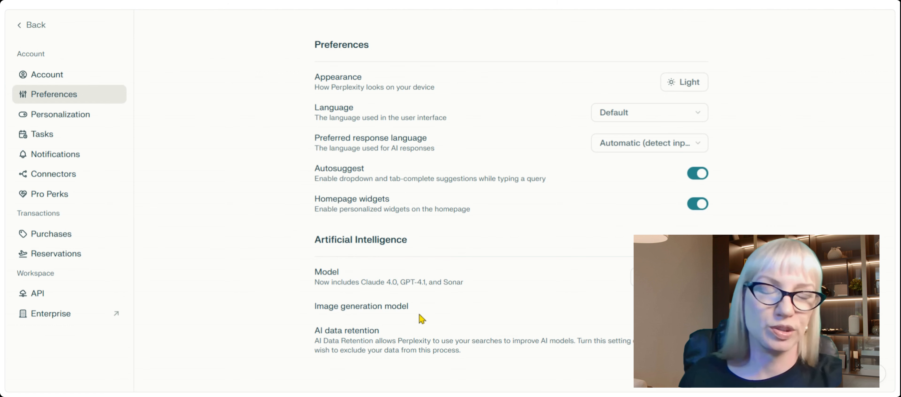
click(665, 306)
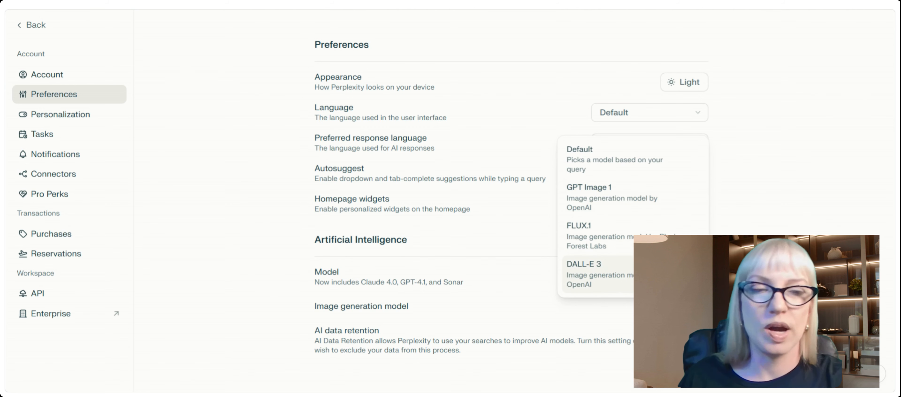
click(622, 239)
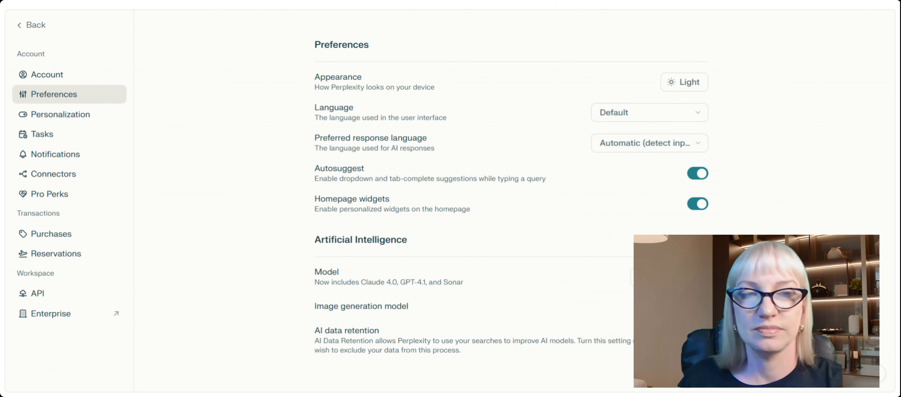